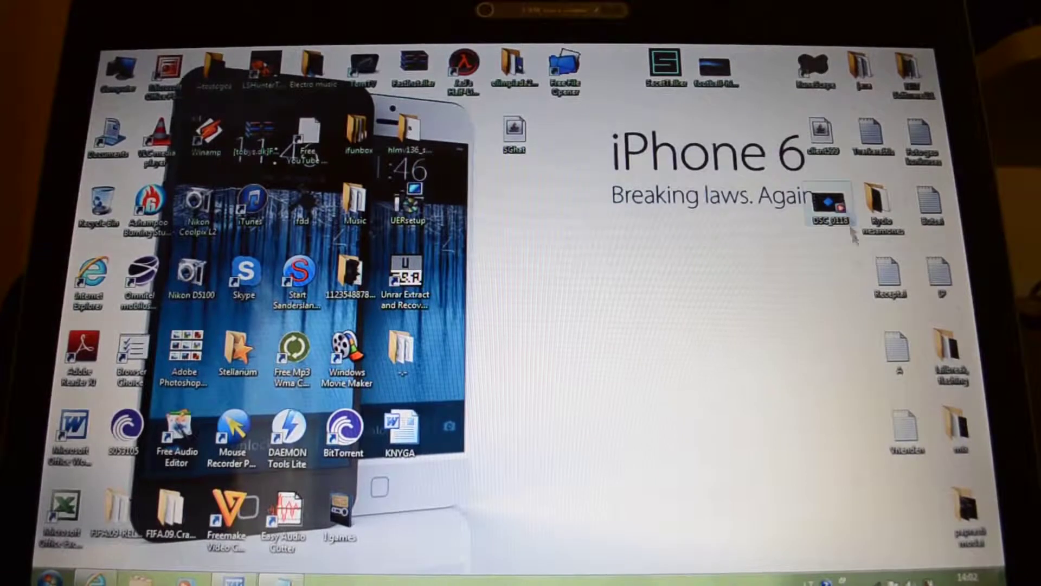
# Open the jailbreak, flashing folder and then its Iphone 3gs subfolder.
pyautogui.doubleClick(830, 200)
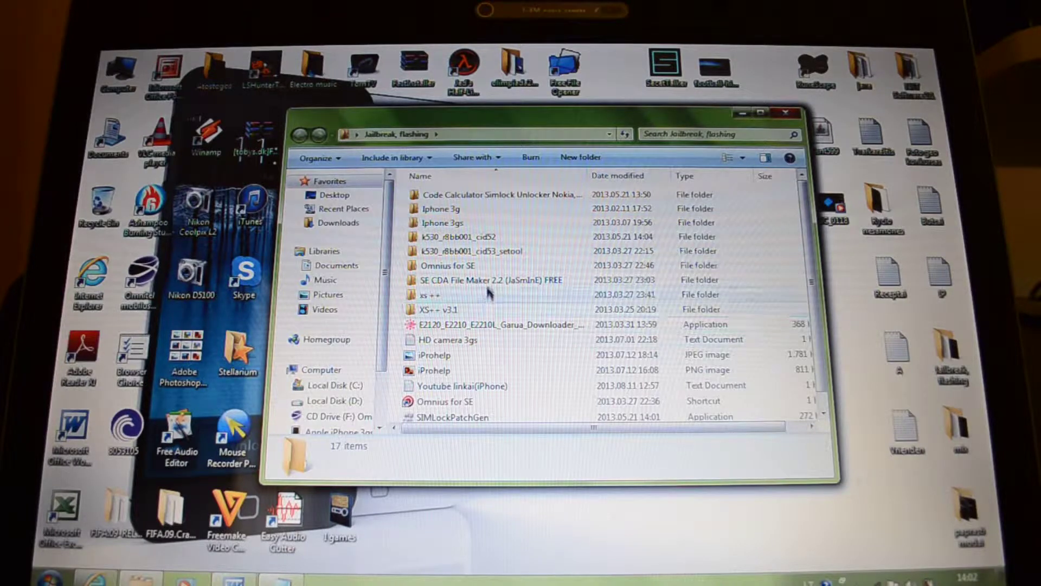
pyautogui.doubleClick(478, 221)
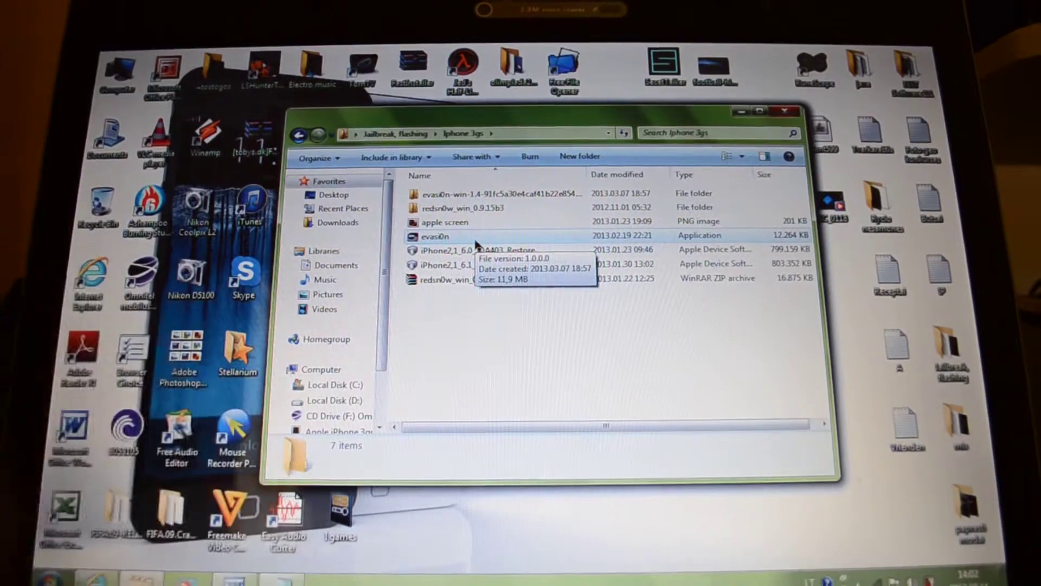
pyautogui.moveTo(271, 137)
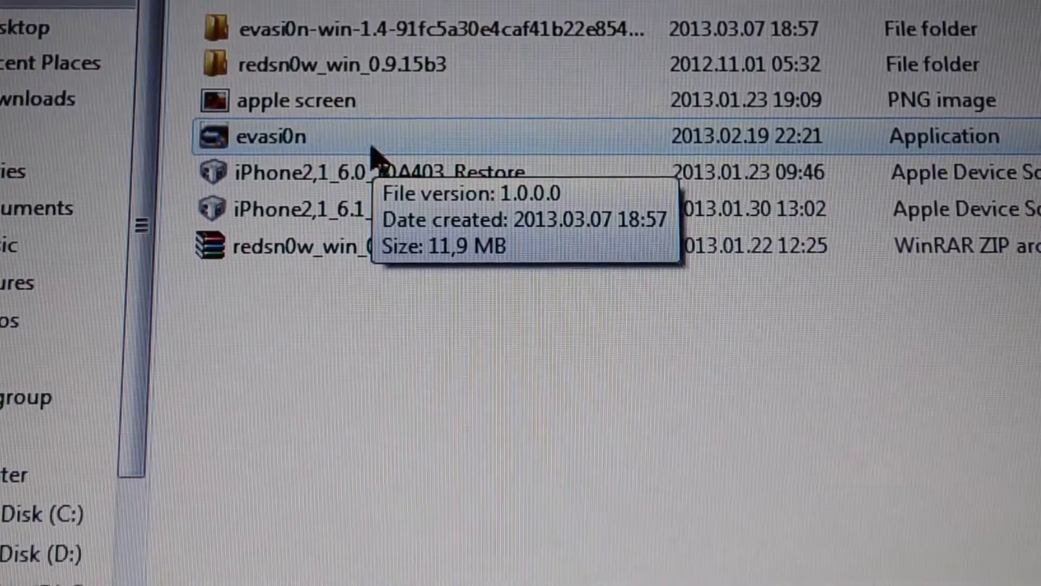
# Run evasi0n as administrator, approve UAC, and move its window over the folder view.
pyautogui.rightClick(268, 139)
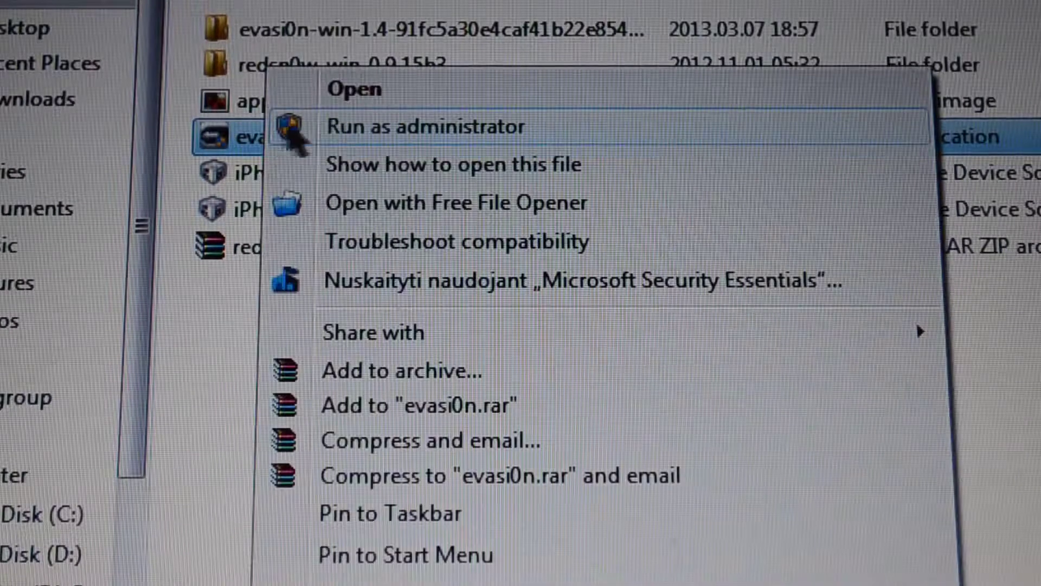
pyautogui.click(374, 129)
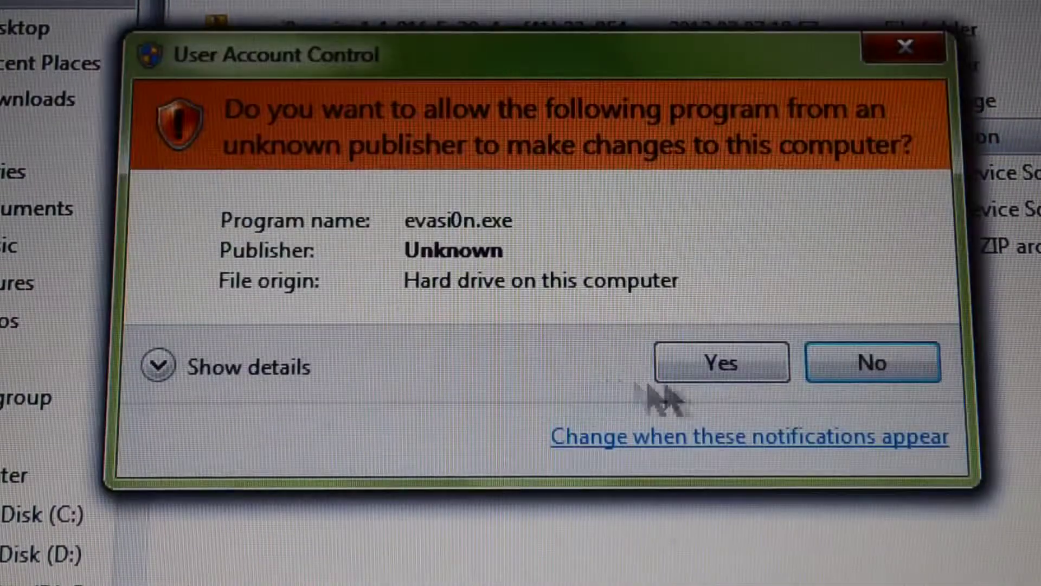
pyautogui.click(716, 358)
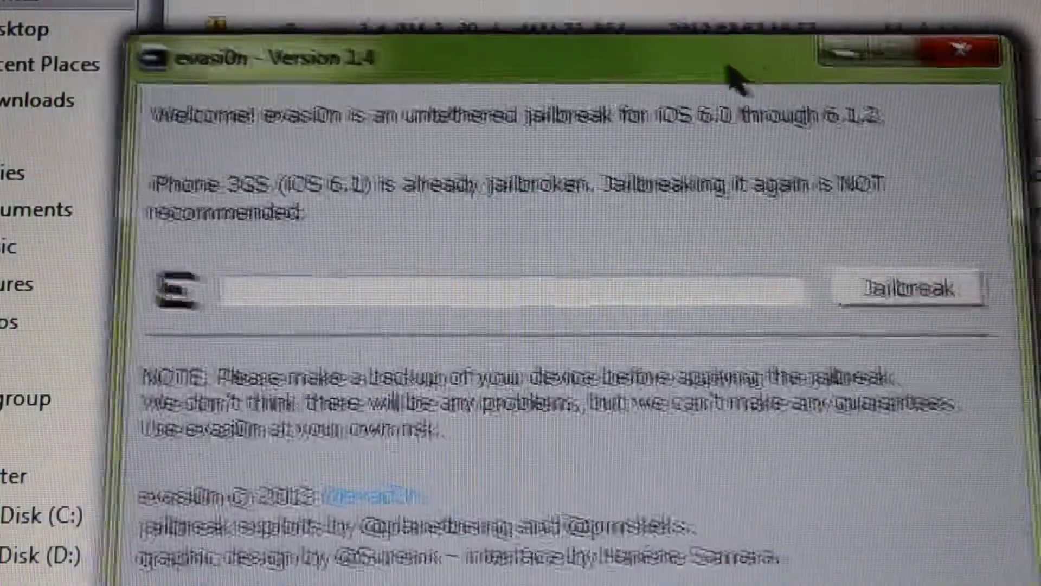
pyautogui.moveTo(639, 24)
pyautogui.mouseDown()
pyautogui.moveTo(769, 154)
pyautogui.moveTo(882, 237)
pyautogui.mouseUp()
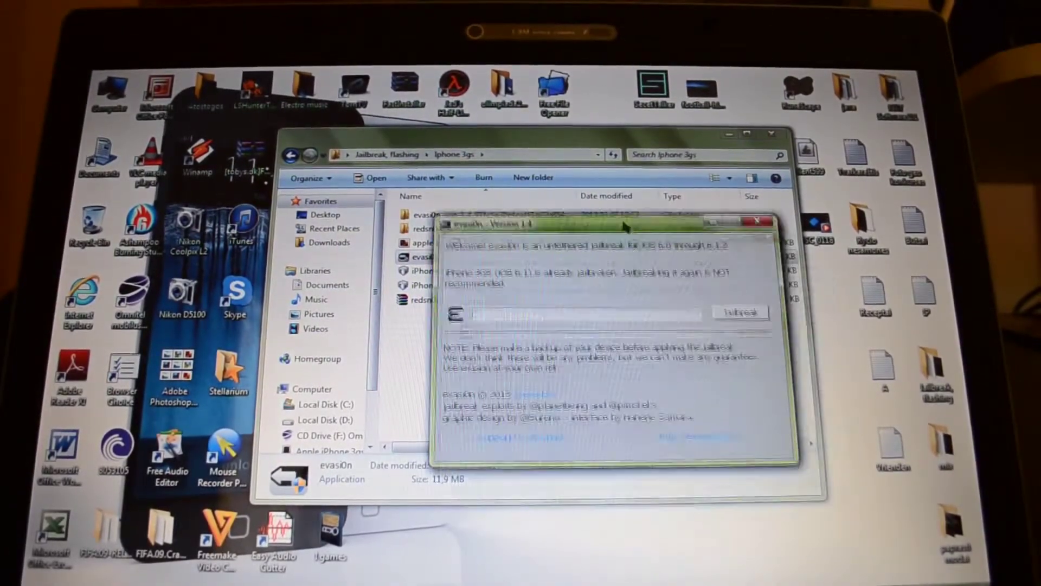
# Close evasi0n and select the redsn0w_win_0.9.15b3 folder.
pyautogui.hotkey('alt', 'F4')
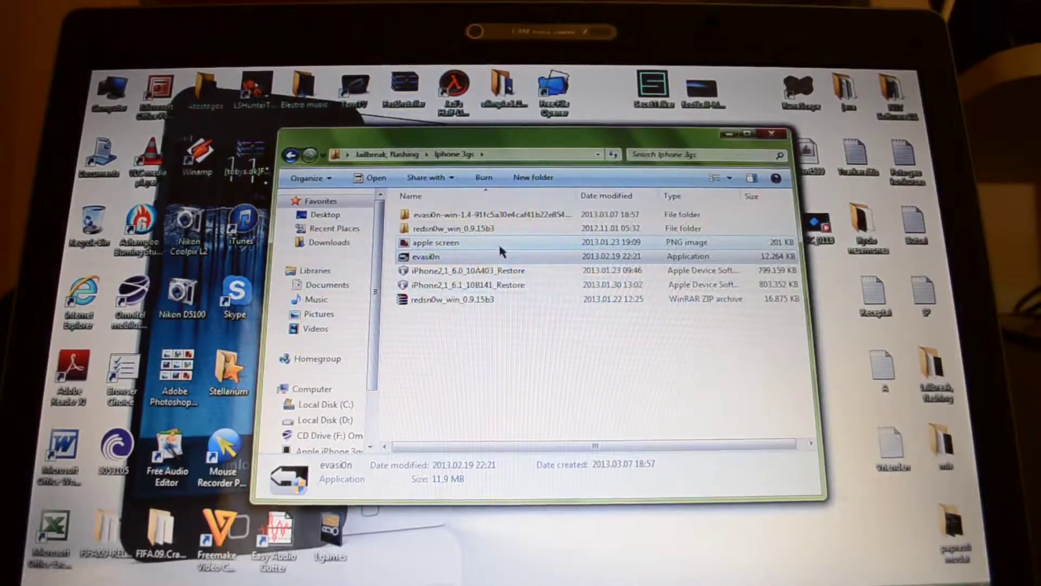
pyautogui.click(486, 232)
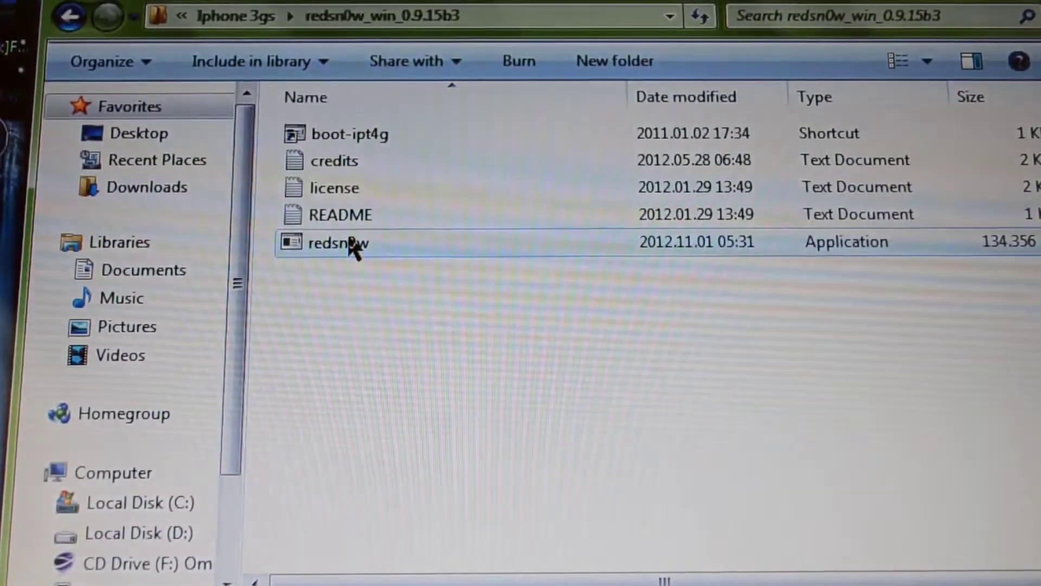
# Run redsn0w.exe as administrator and approve the User Account Control prompt.
pyautogui.rightClick(353, 245)
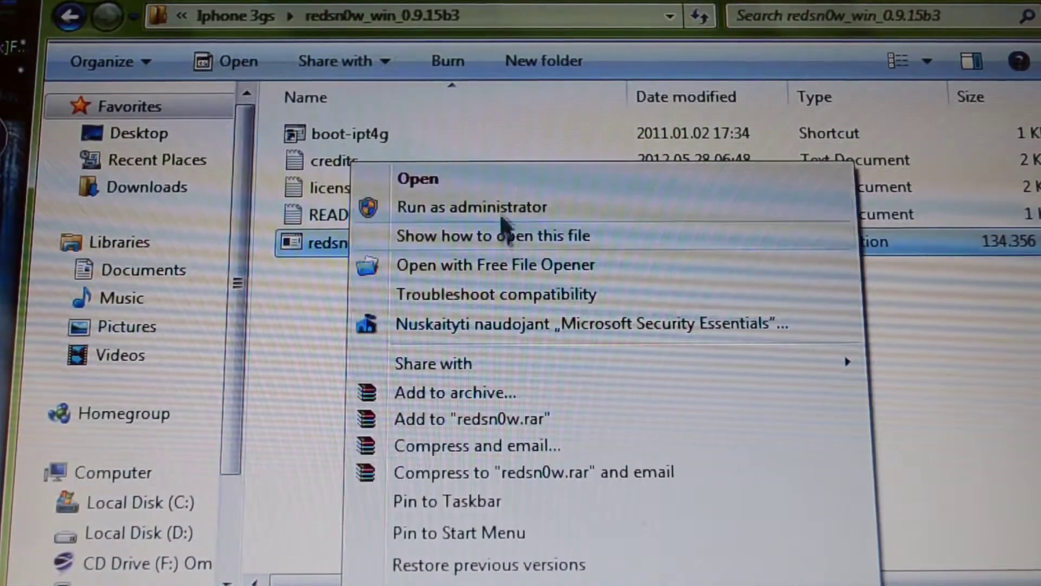
pyautogui.click(472, 207)
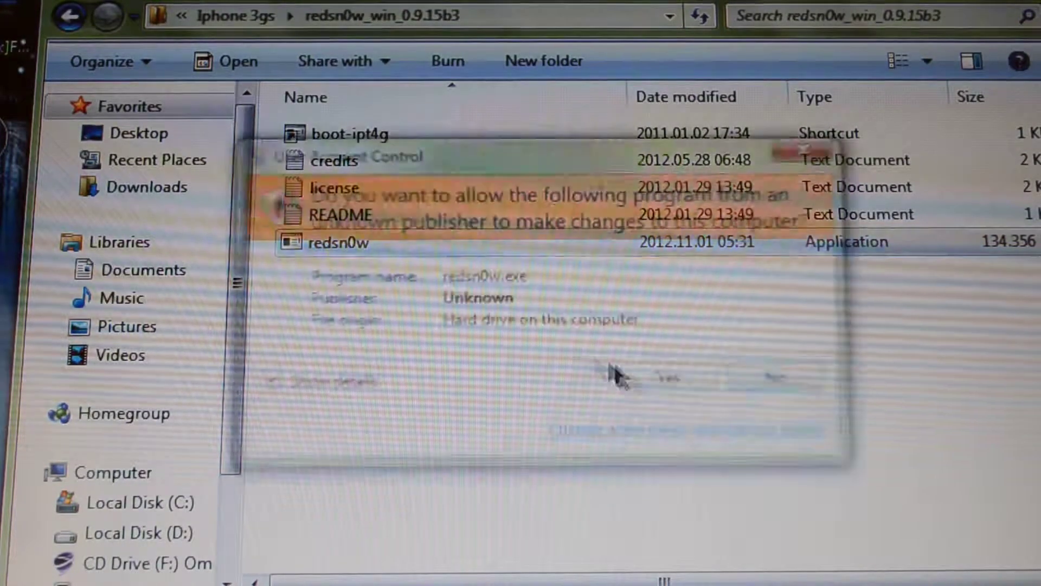
pyautogui.click(666, 383)
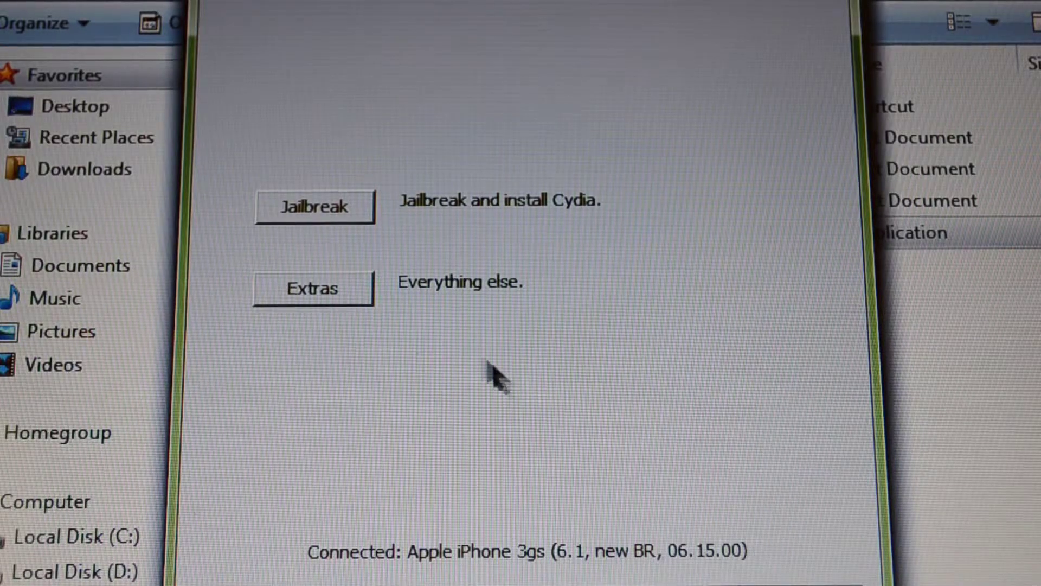
# Select iPhone2,1_6.0_10A403_Restore as the IPSW under Extras and acknowledge the identified build.
pyautogui.click(359, 300)
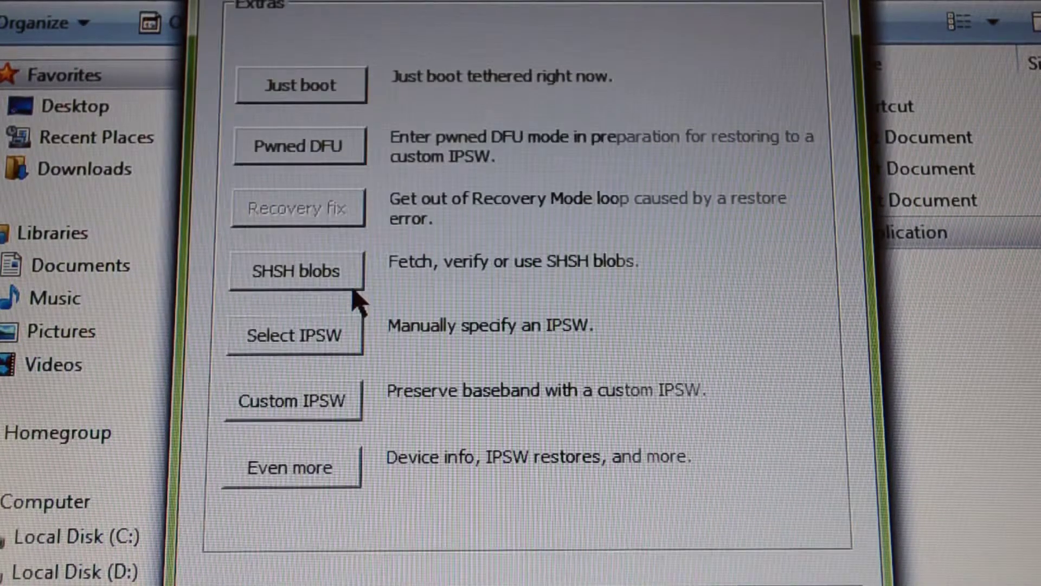
pyautogui.click(348, 340)
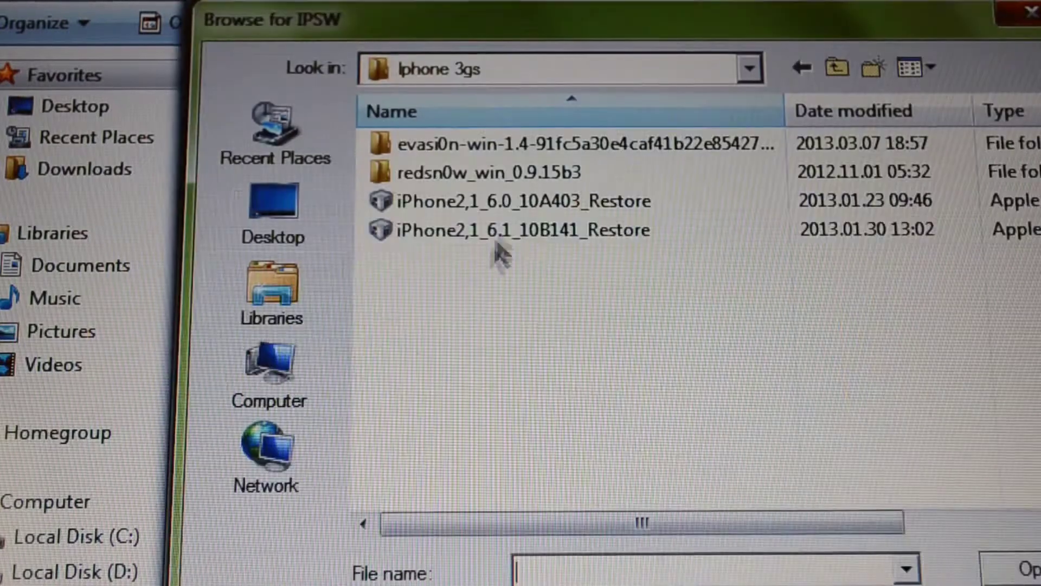
pyautogui.click(564, 212)
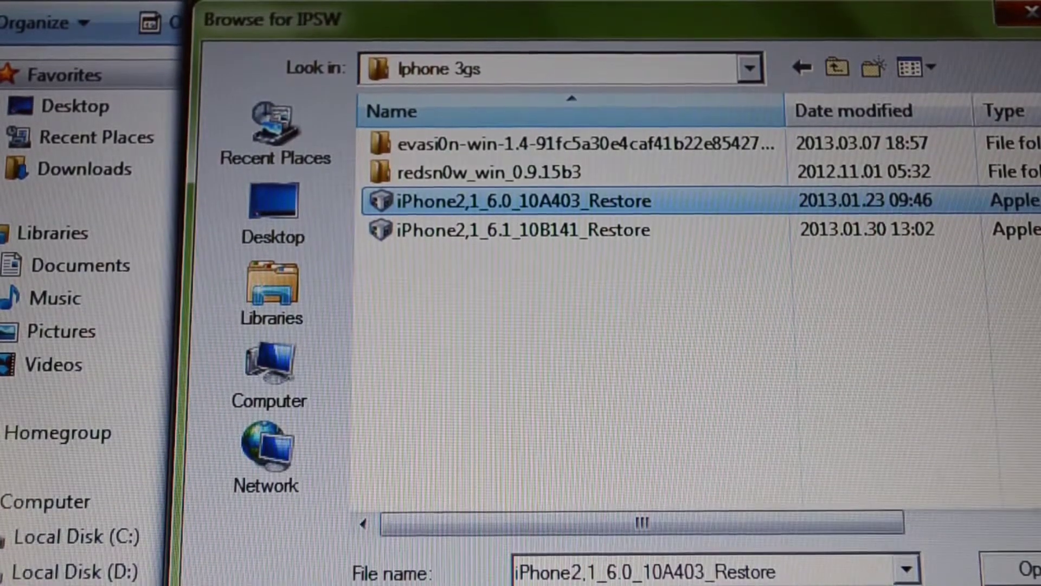
pyautogui.click(553, 232)
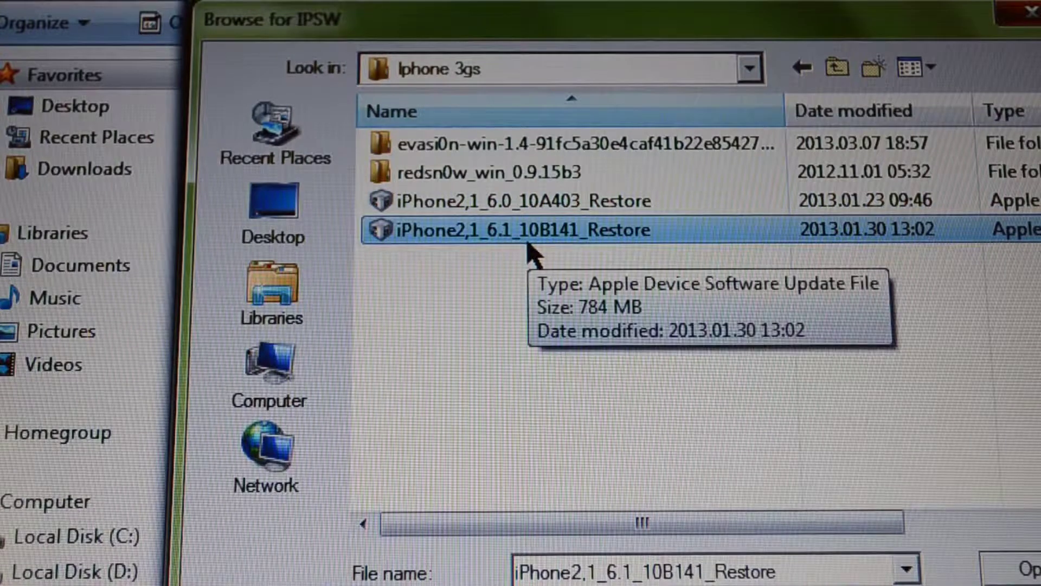
pyautogui.click(541, 203)
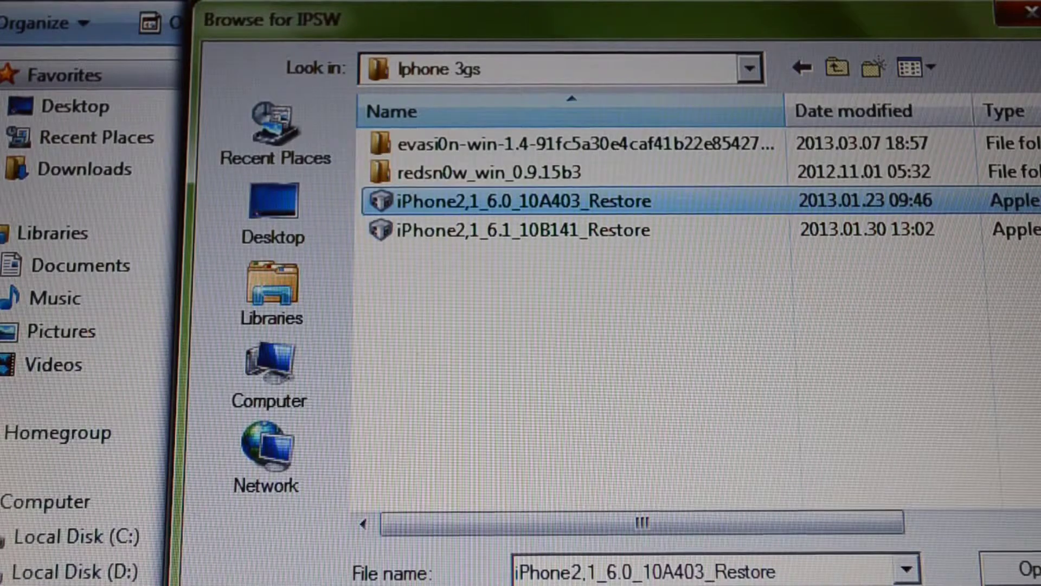
pyautogui.press('Return')
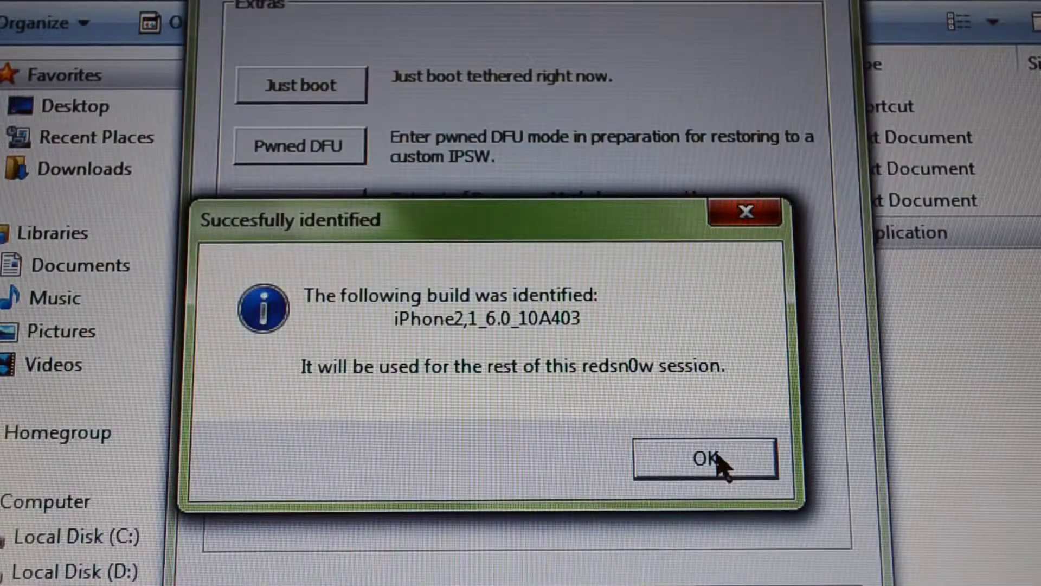
pyautogui.click(705, 459)
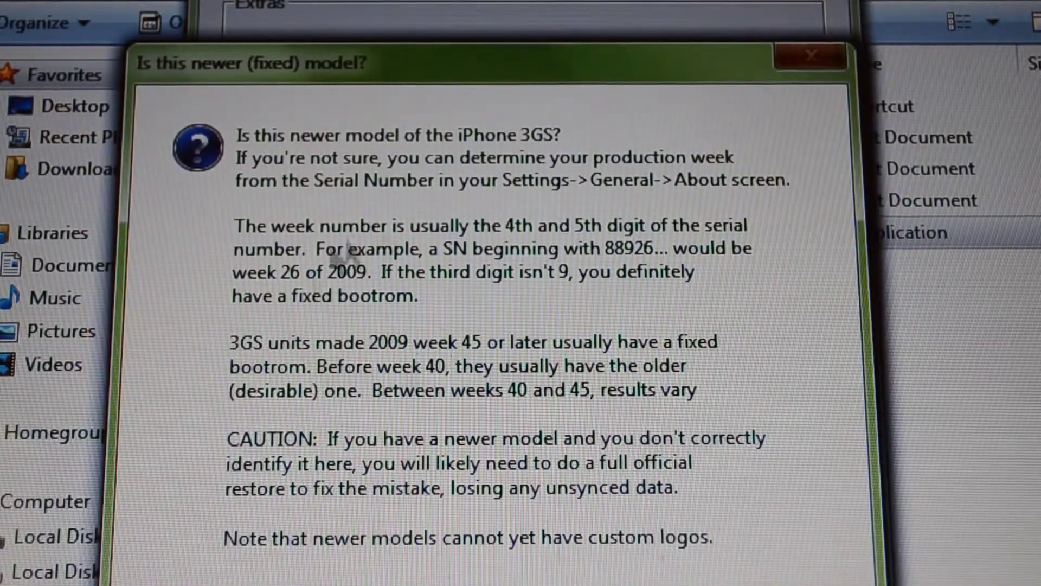
# Raise the 'Is this newer (fixed) model?' dialog and answer Yes.
pyautogui.moveTo(518, 75); pyautogui.dragTo(518, 24)
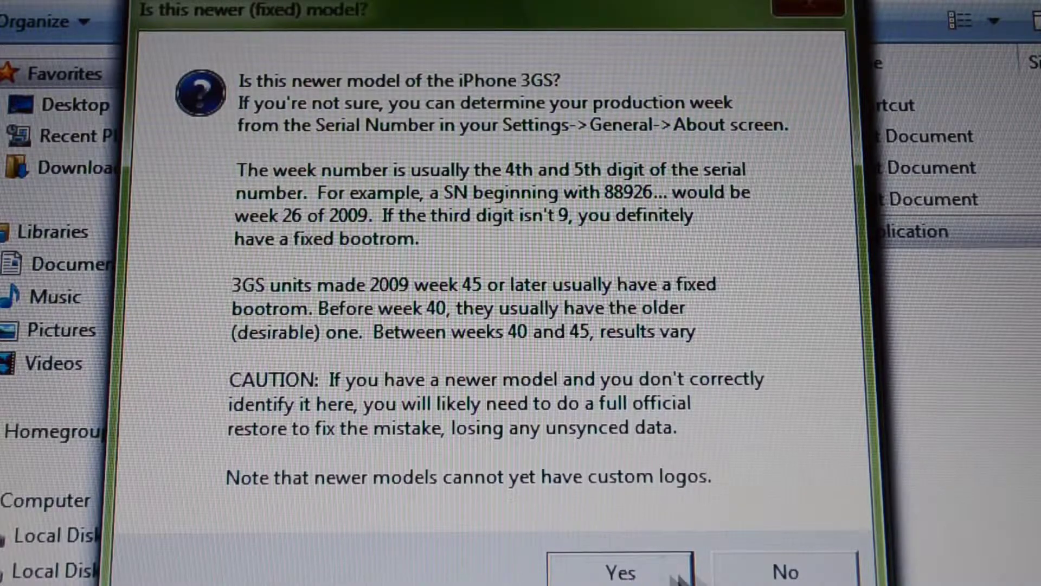
pyautogui.click(653, 574)
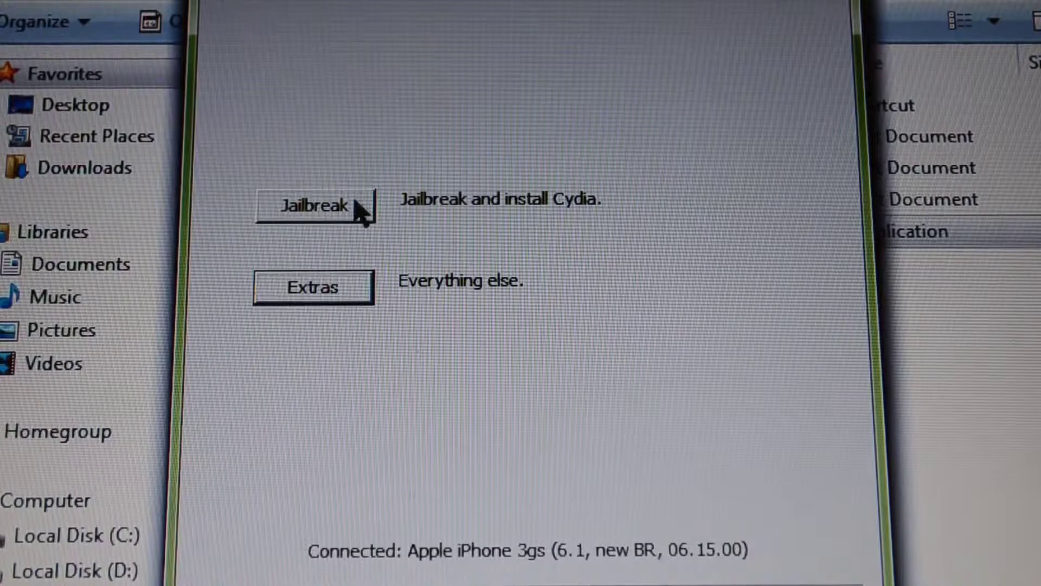
# Start the Jailbreak and wait for the options checklist with Install Cydia checked.
pyautogui.click(361, 209)
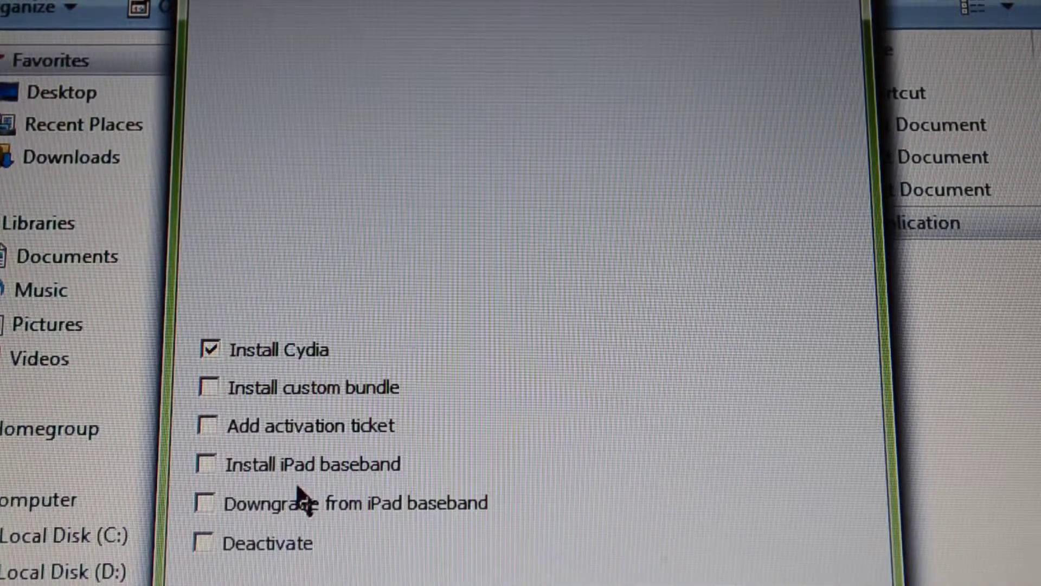
# Check Install iPad baseband and confirm Yes on the baseband warning.
pyautogui.click(206, 466)
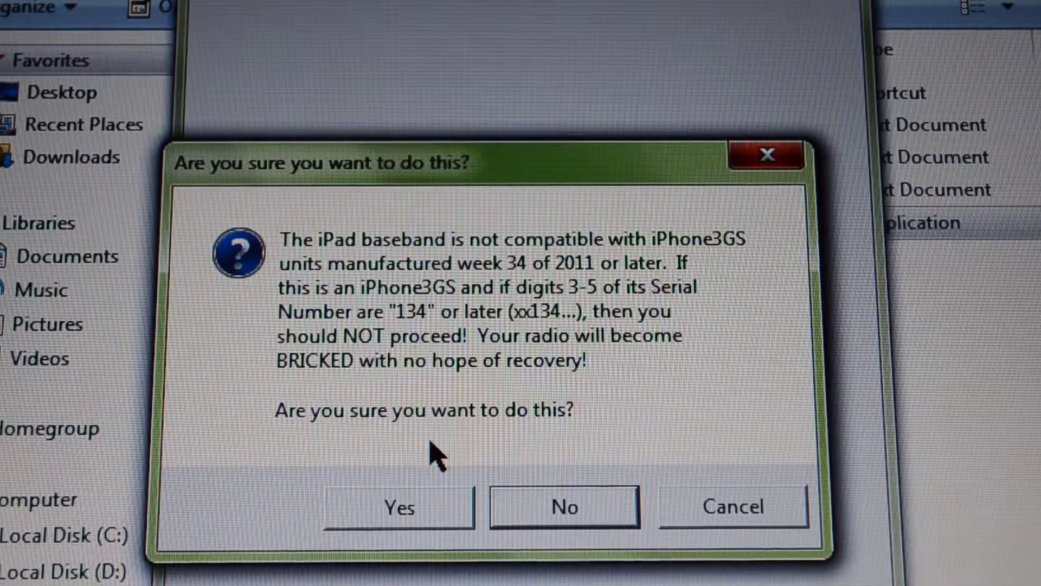
pyautogui.click(398, 513)
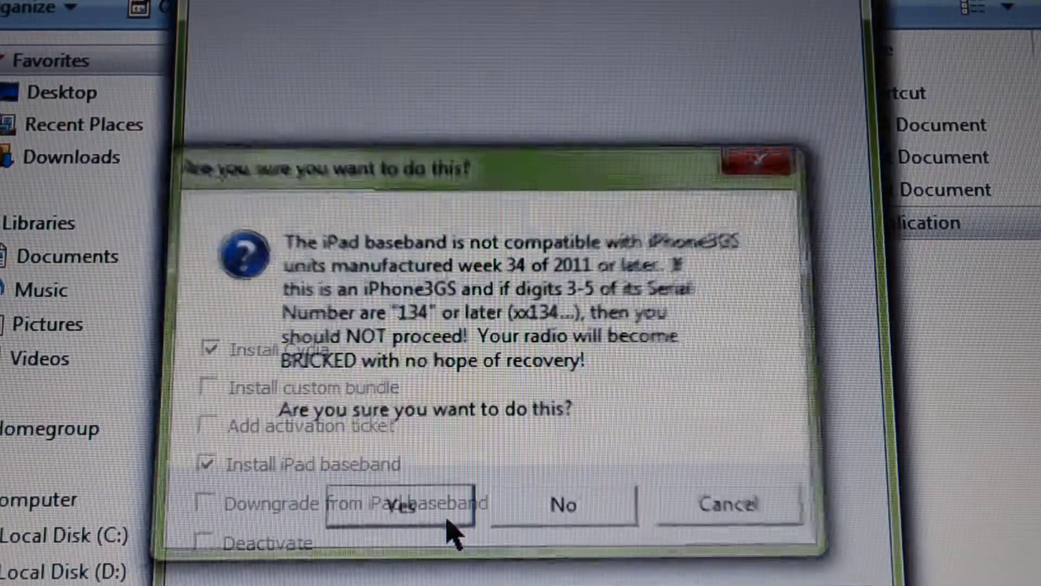